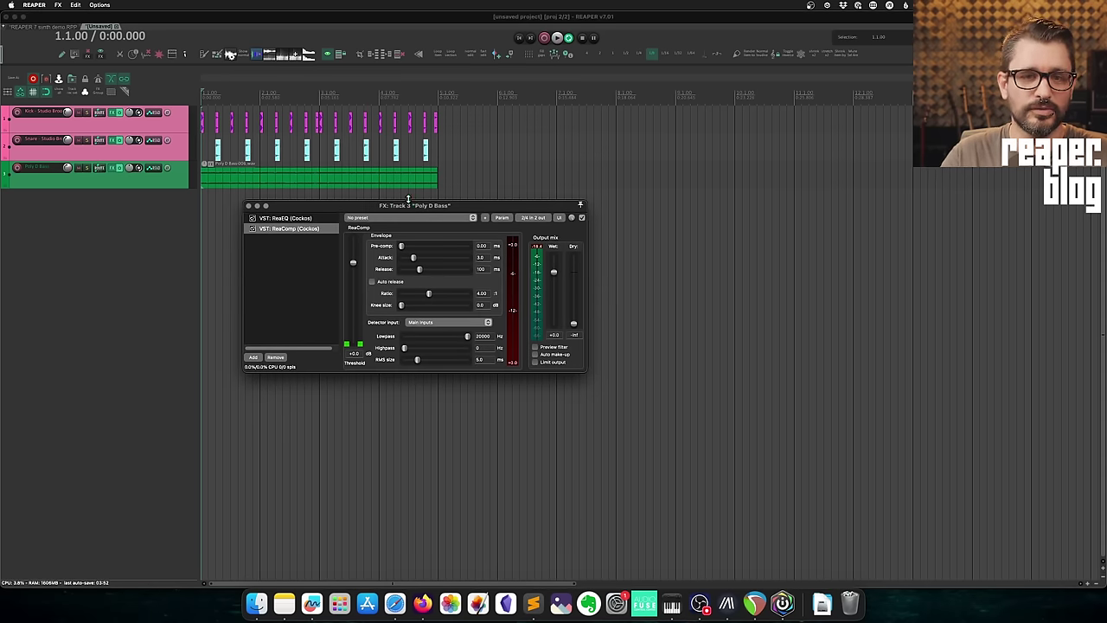
Step: Reposition the ReaComp window and listen to the bass with a short playback
left_click_drag(403, 209, 415, 207)
left_click(177, 233)
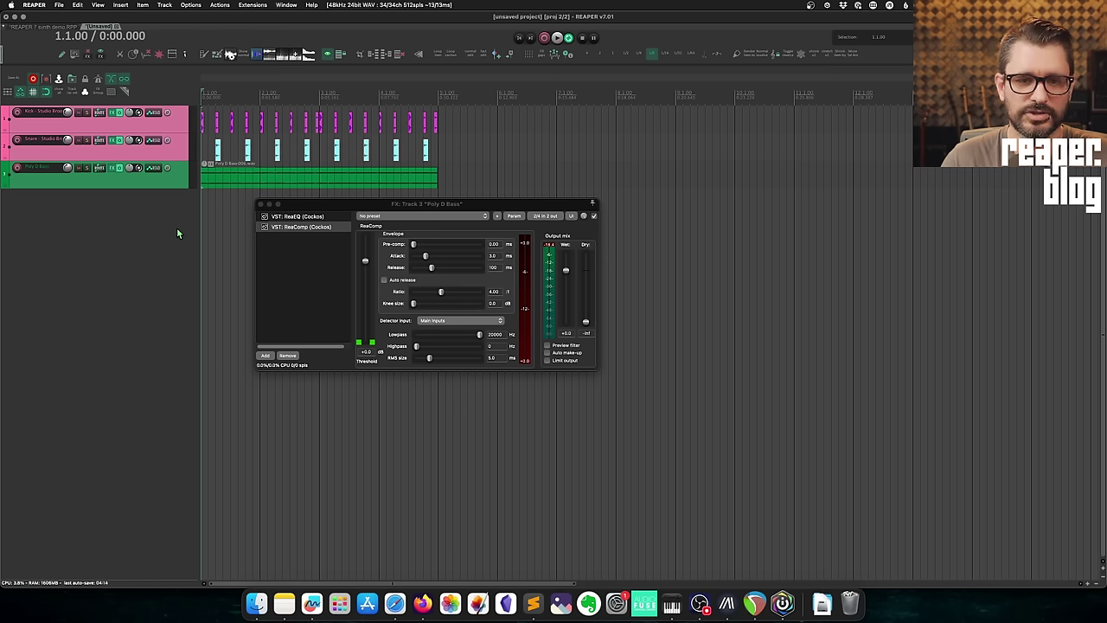
key("space")
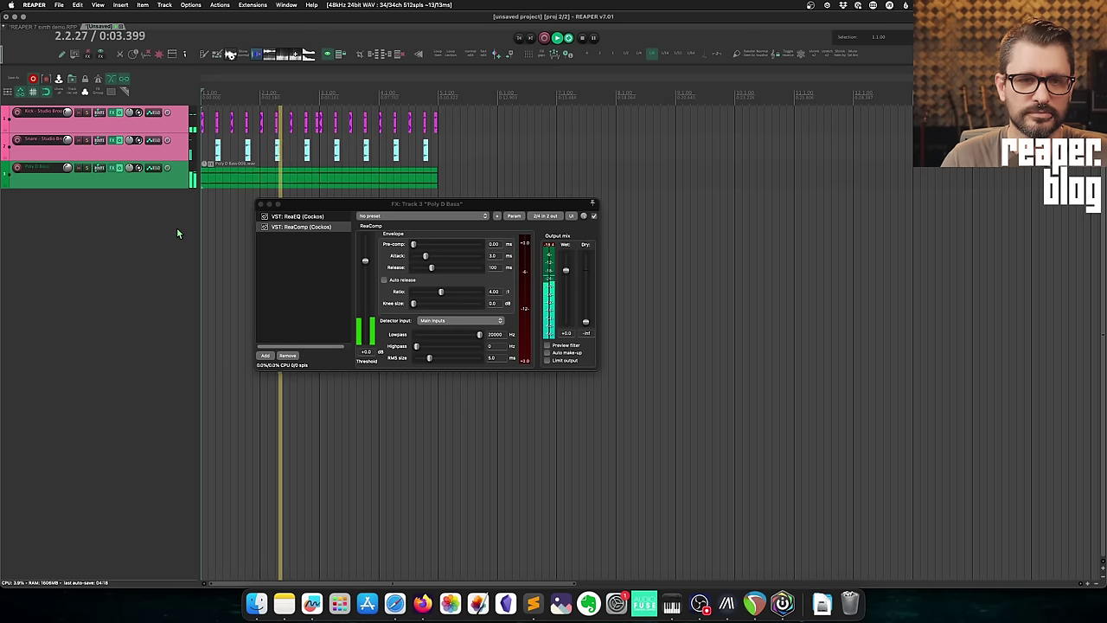
key("space")
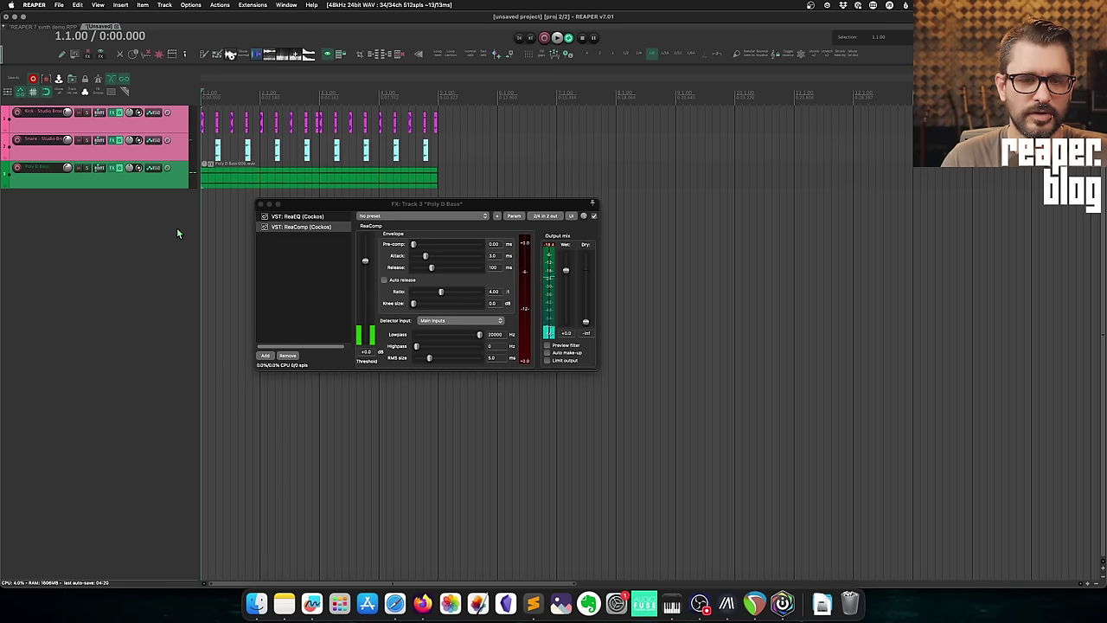
mouse_move(297, 207)
left_mouse_down()
mouse_move(298, 188)
mouse_move(300, 197)
left_mouse_up()
Step: Set the Kick track's send to Poly D Bass (1/2 to 3/4) to +0.00 dB
left_click(100, 121)
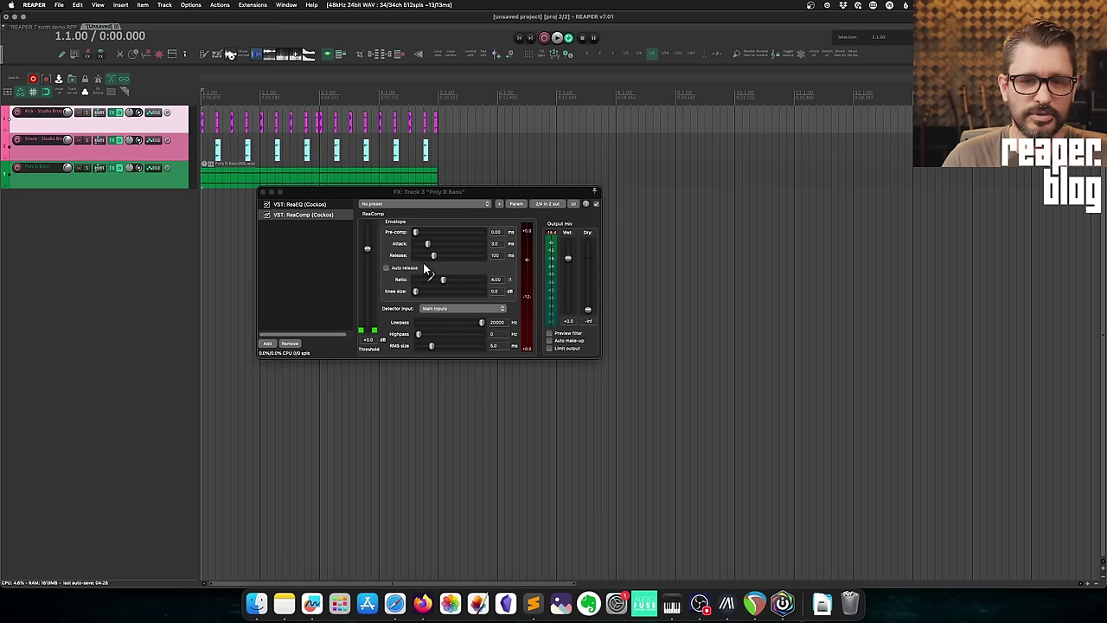
key("ctrl+alt+s")
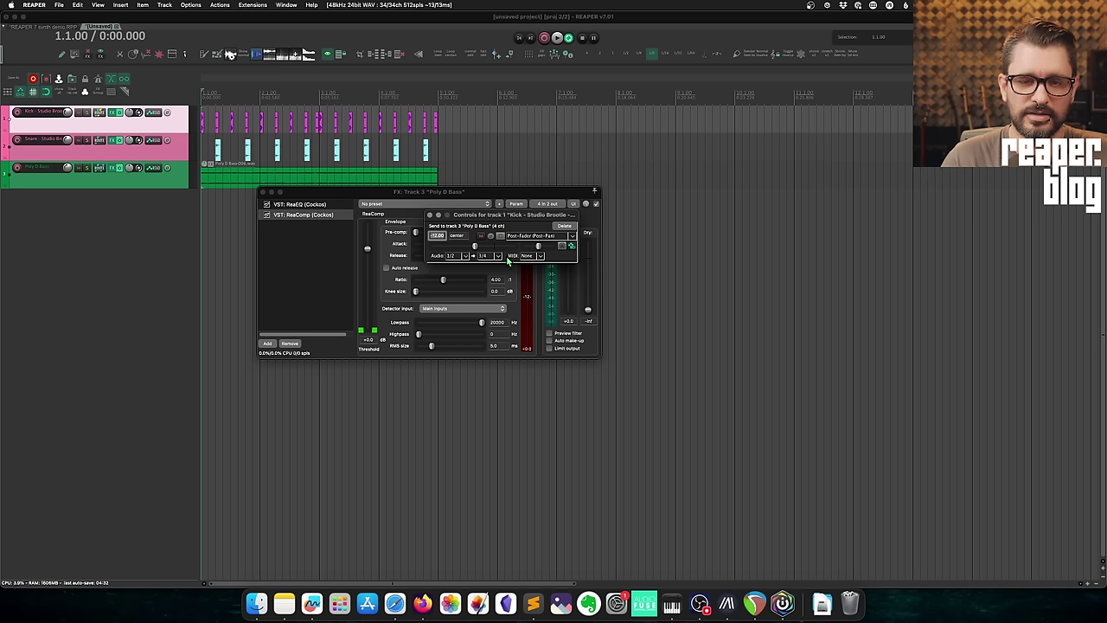
double_click(475, 250)
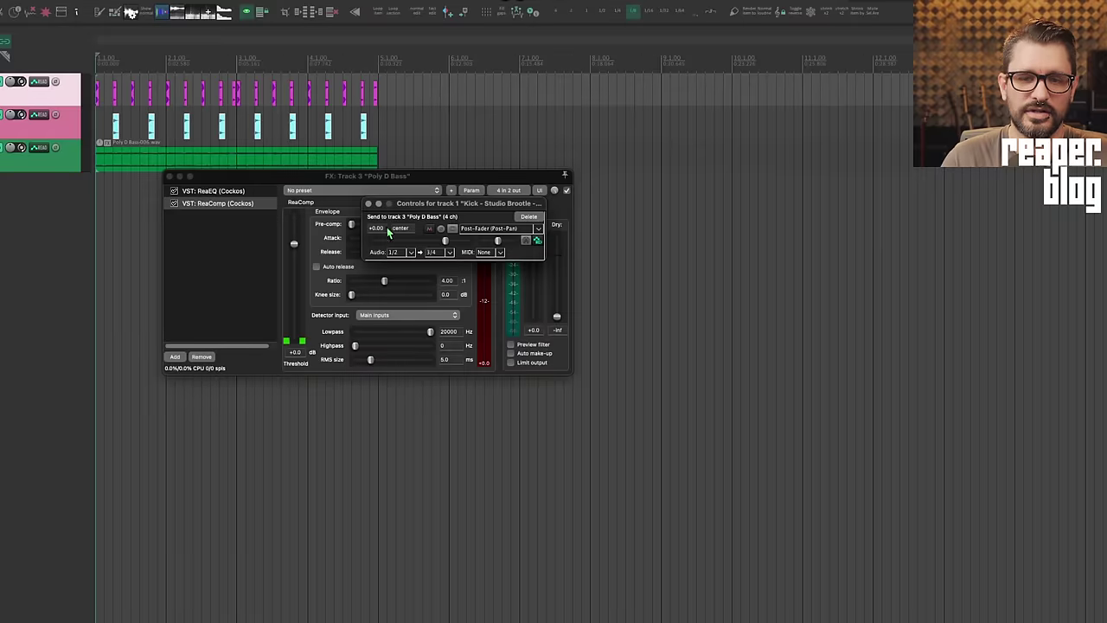
Step: Close the Kick send controls and set ReaComp's detector input to Auxiliary inputs
left_click(368, 204)
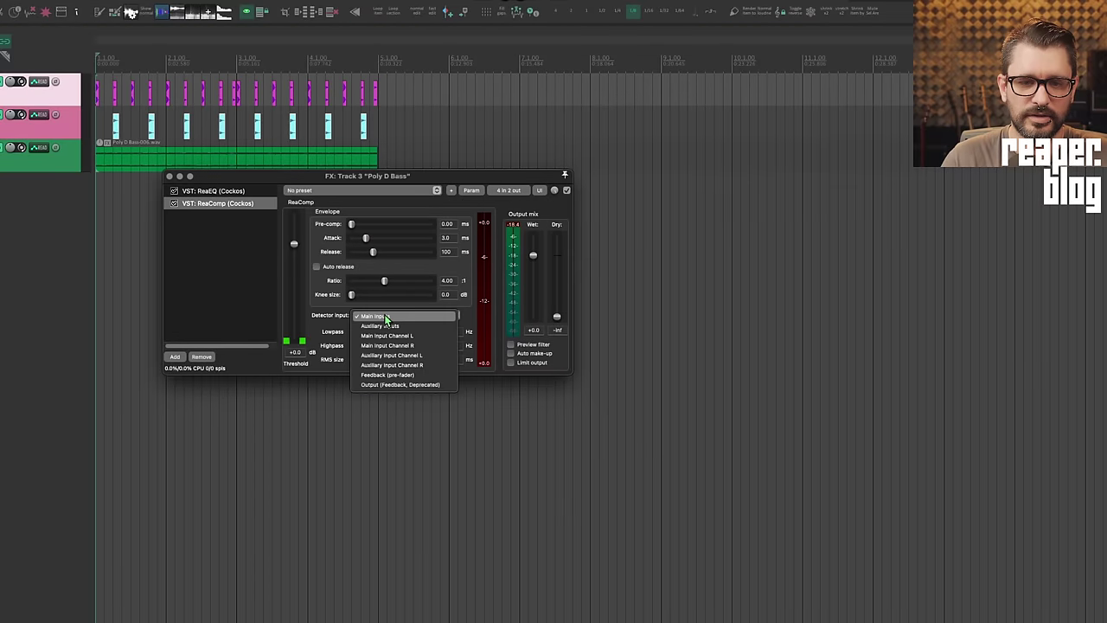
left_click(386, 316)
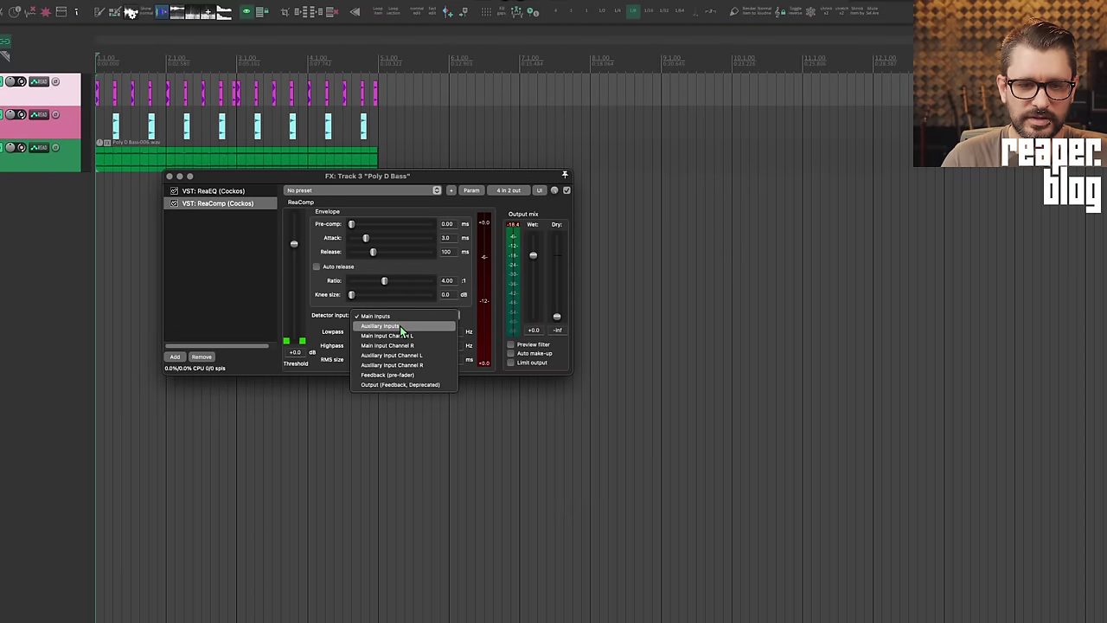
left_click(400, 327)
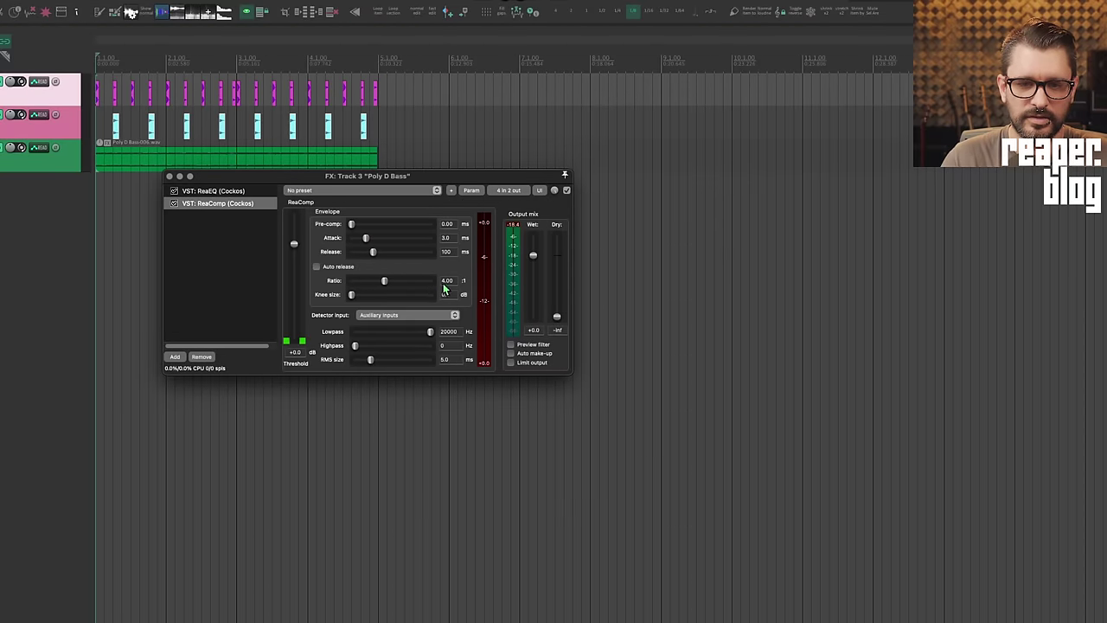
Step: While playing, tune ReaComp to threshold -32.9 dB, attack 0.18 ms and release 303 ms
left_click_drag(294, 244, 299, 269)
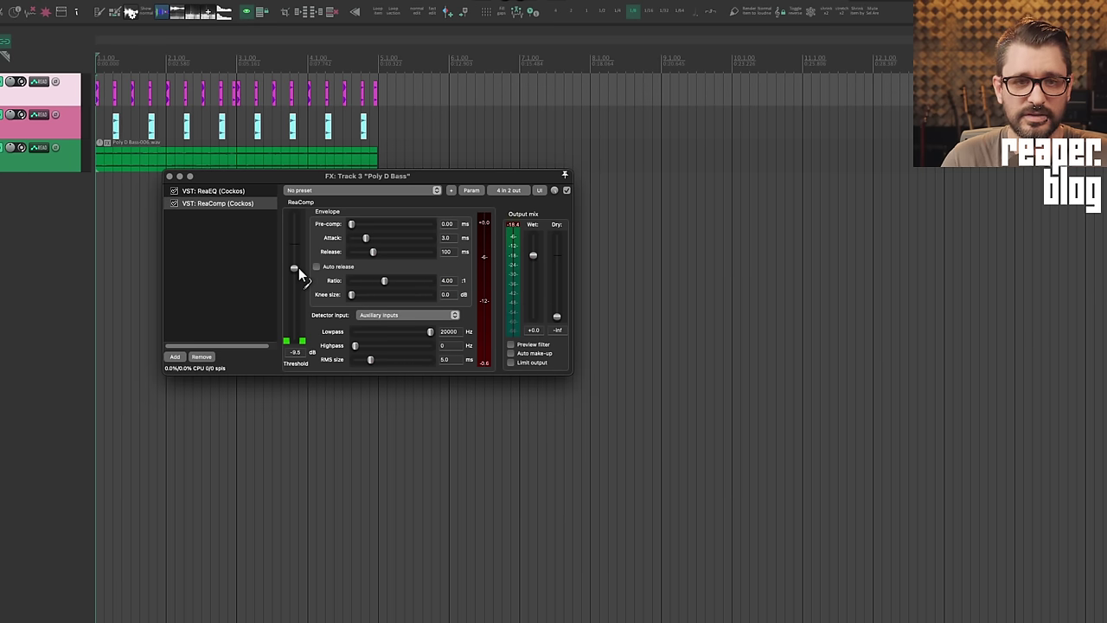
key("space")
left_click_drag(298, 268, 299, 307)
mouse_move(373, 251)
left_mouse_down()
mouse_move(382, 250)
mouse_move(356, 239)
left_mouse_up()
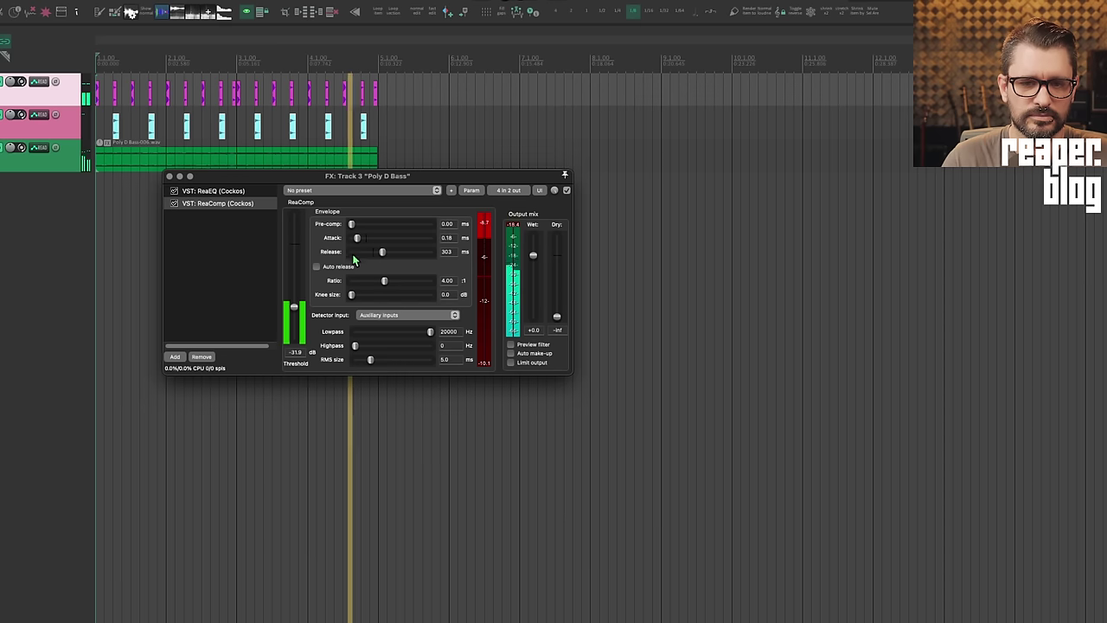
key("space")
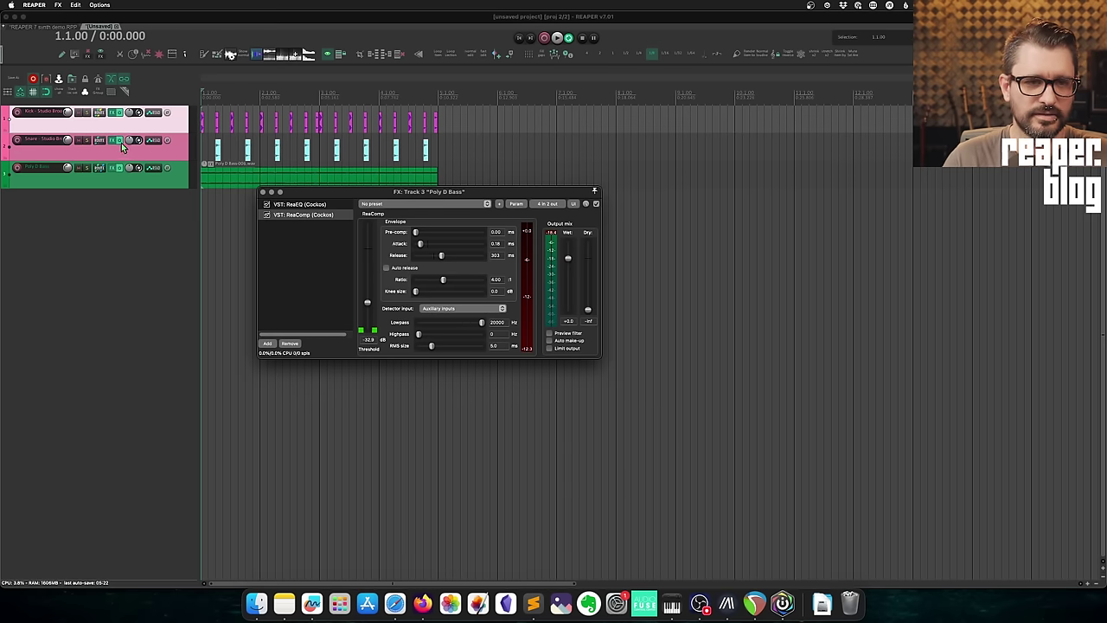
Step: Set the Snare send into Poly D Bass (1/2 to 5/6) to +0.00 dB and close it
left_click(101, 141)
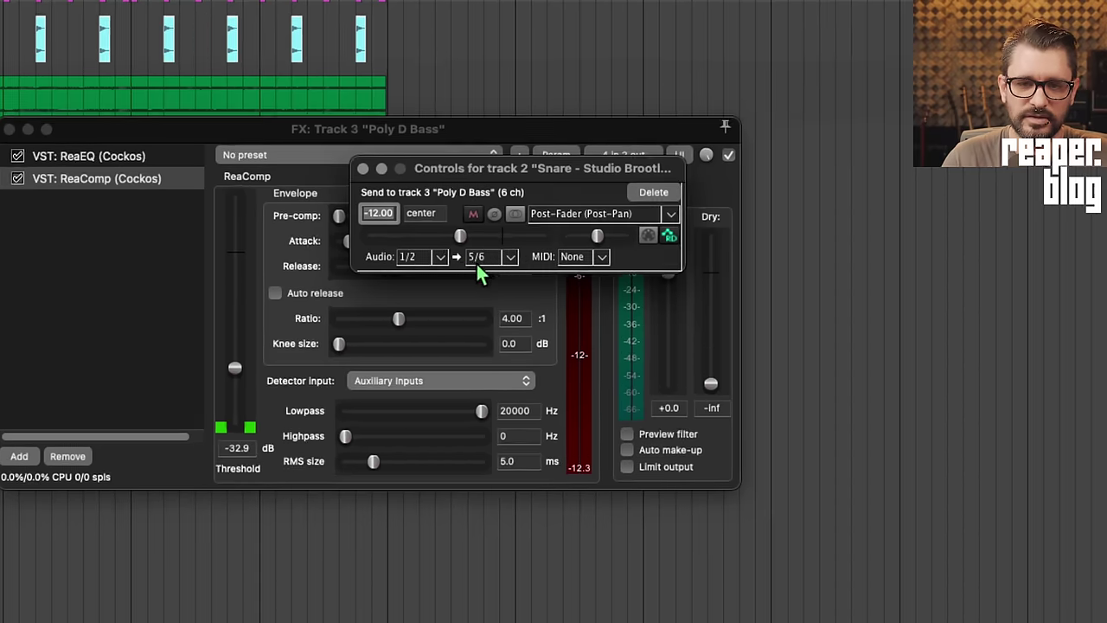
double_click(461, 235)
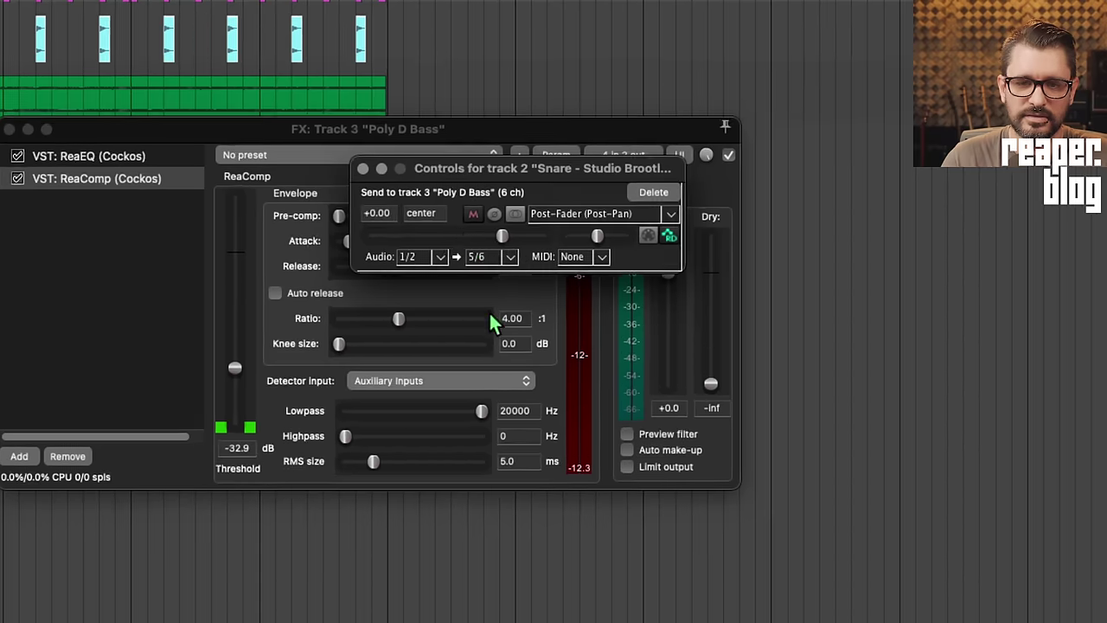
left_click(363, 168)
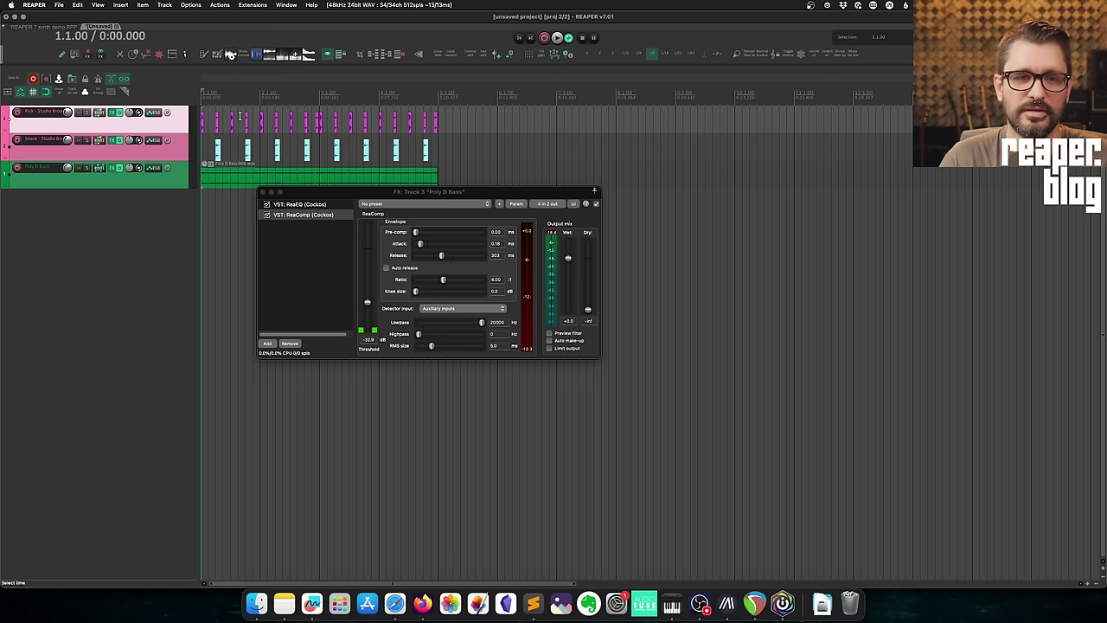
Step: After a playback check, delete the Poly D Bass track's Kick and Snare receives
key("space")
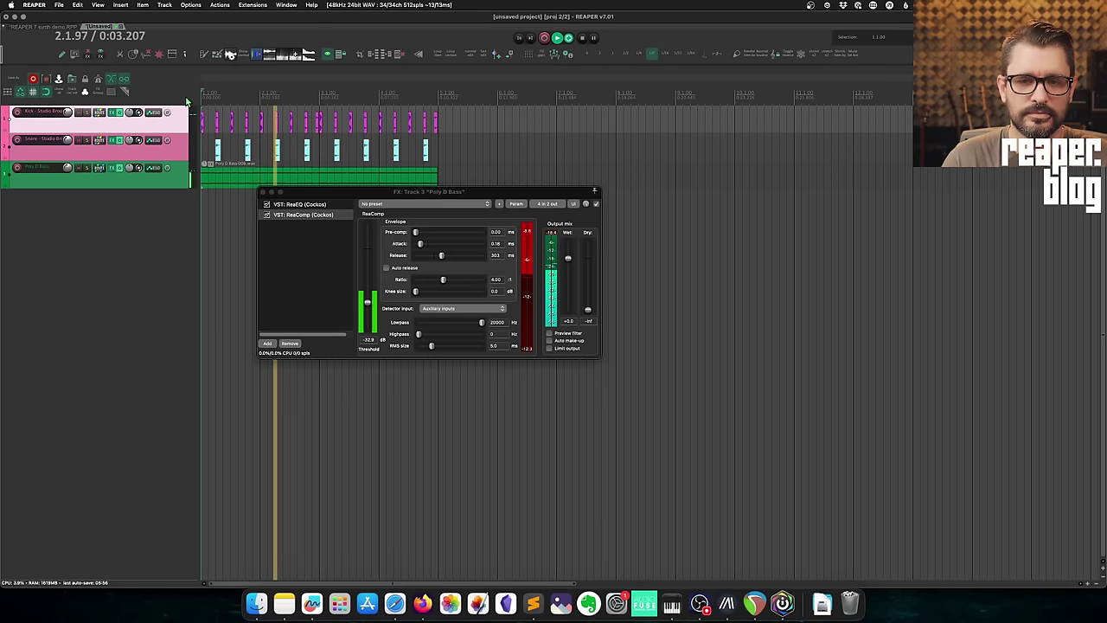
key("space")
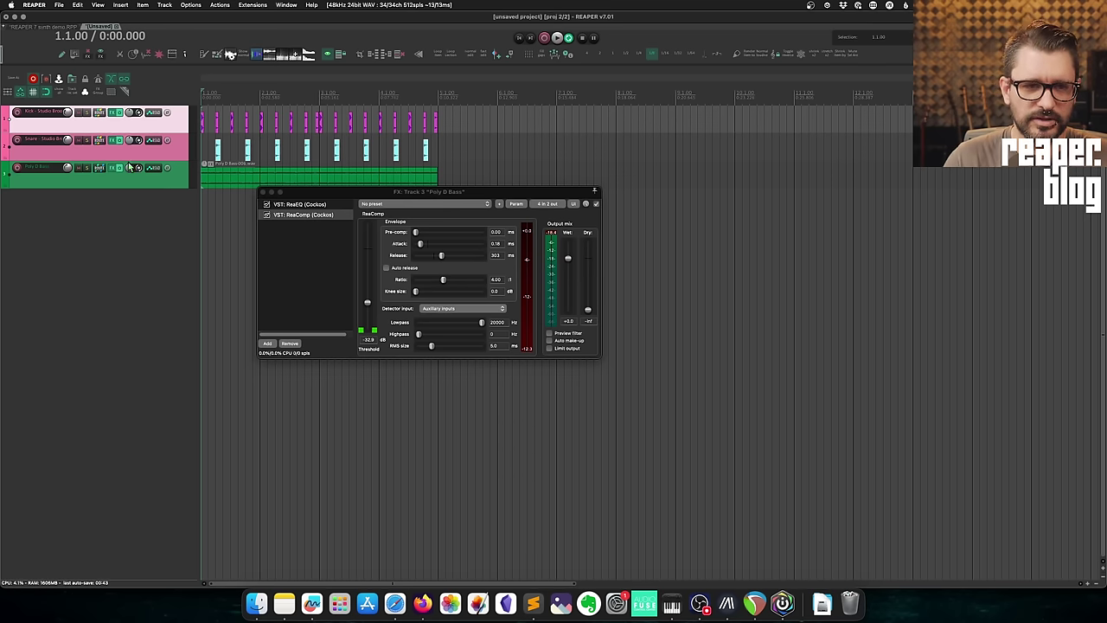
left_click(99, 167)
left_click(492, 231)
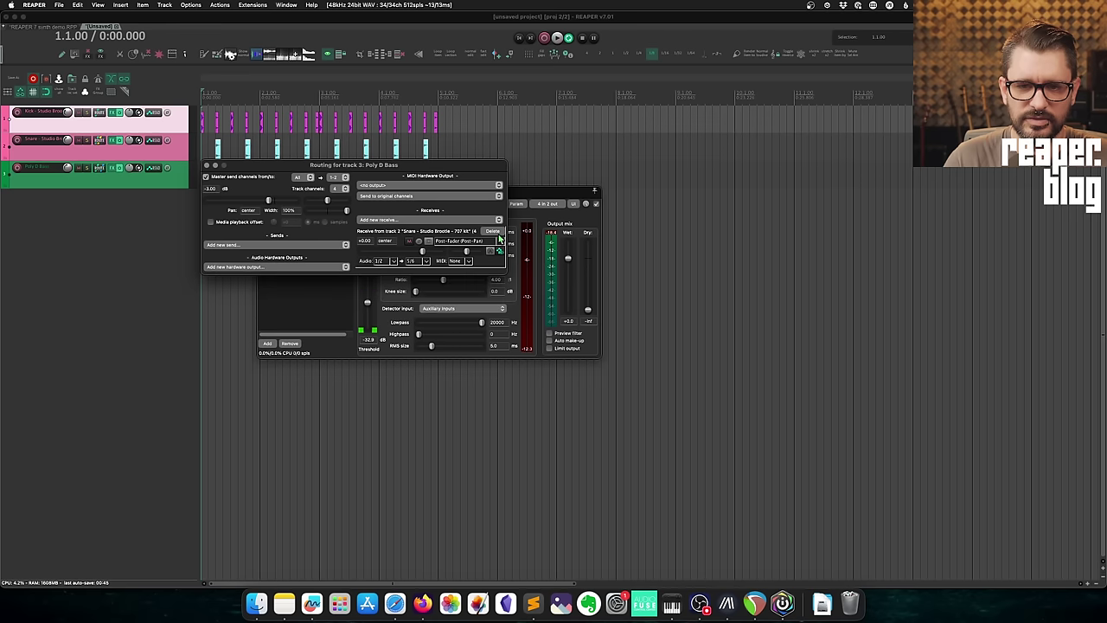
left_click(492, 231)
Step: Set the Poly D Bass track to 2 track channels and close its routing
left_click(345, 189)
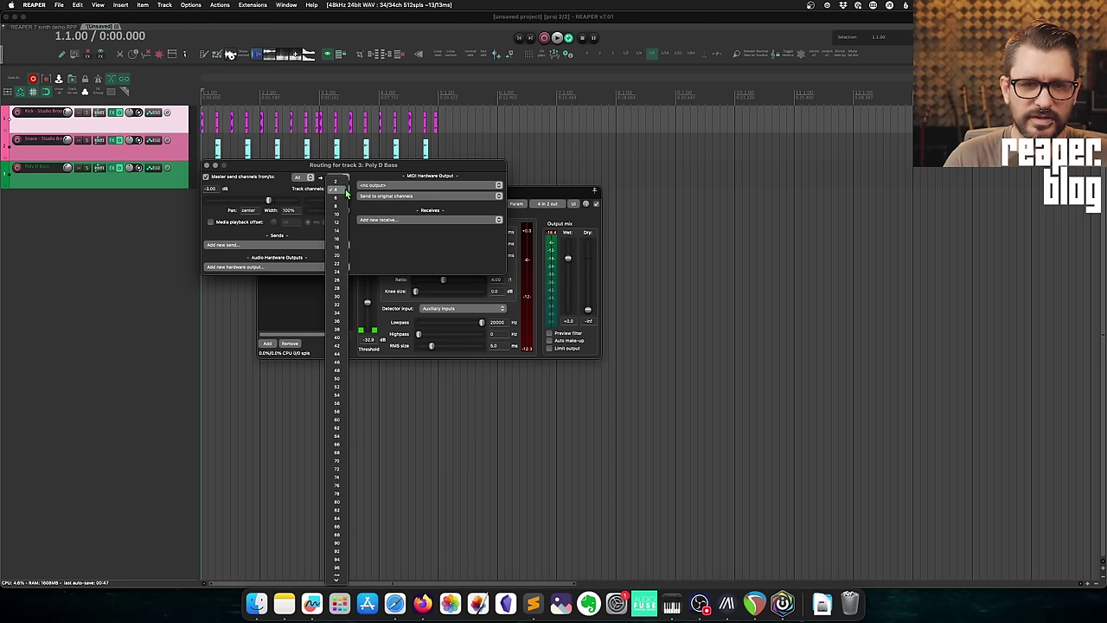
left_click(337, 179)
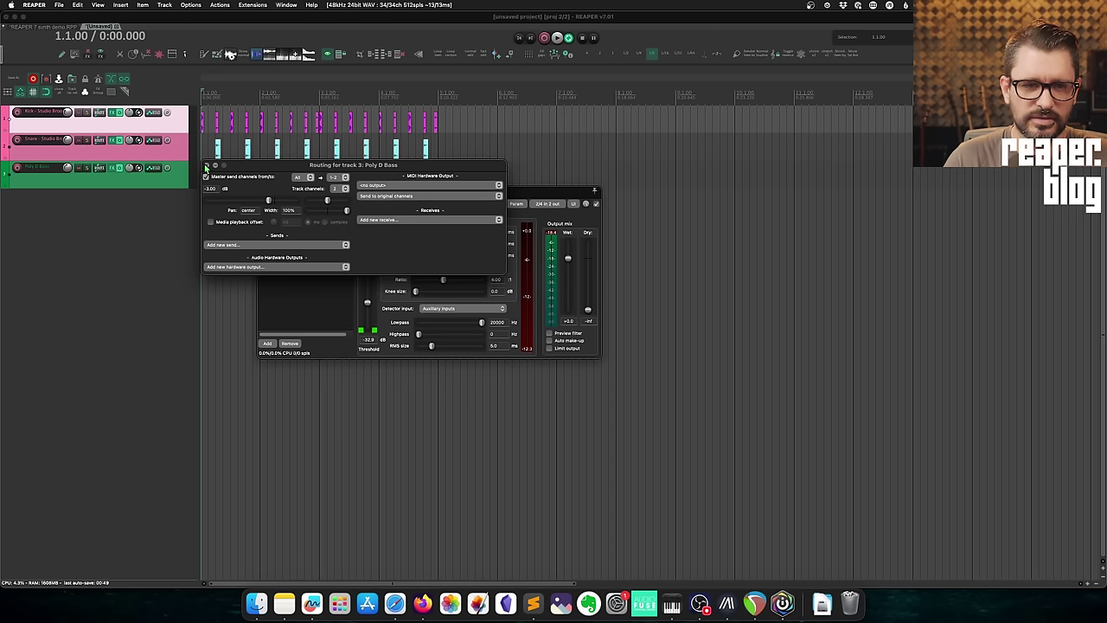
left_click(206, 165)
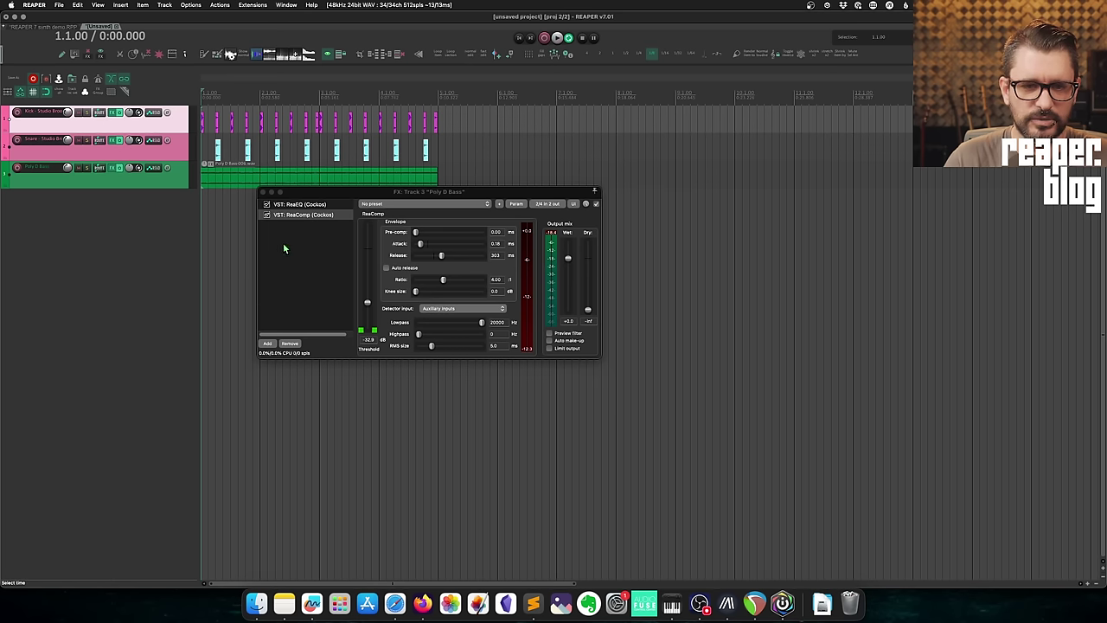
Step: During playback, set Poly D Bass's Kick and Snare receives to +0.00 dB, then close the routing window
key("space")
key("space")
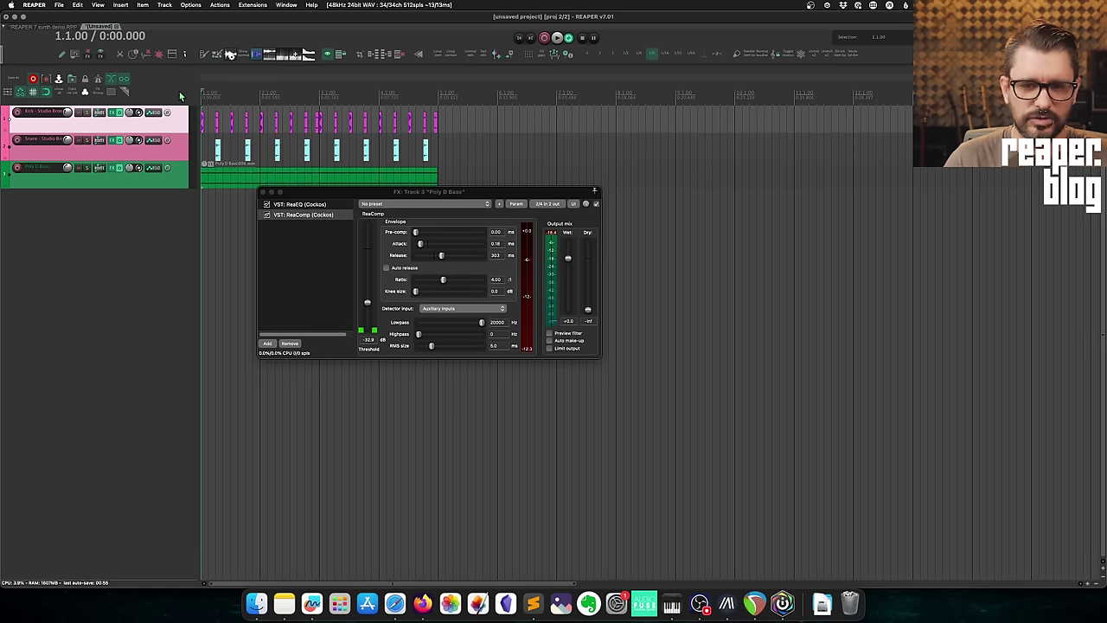
left_click(183, 149)
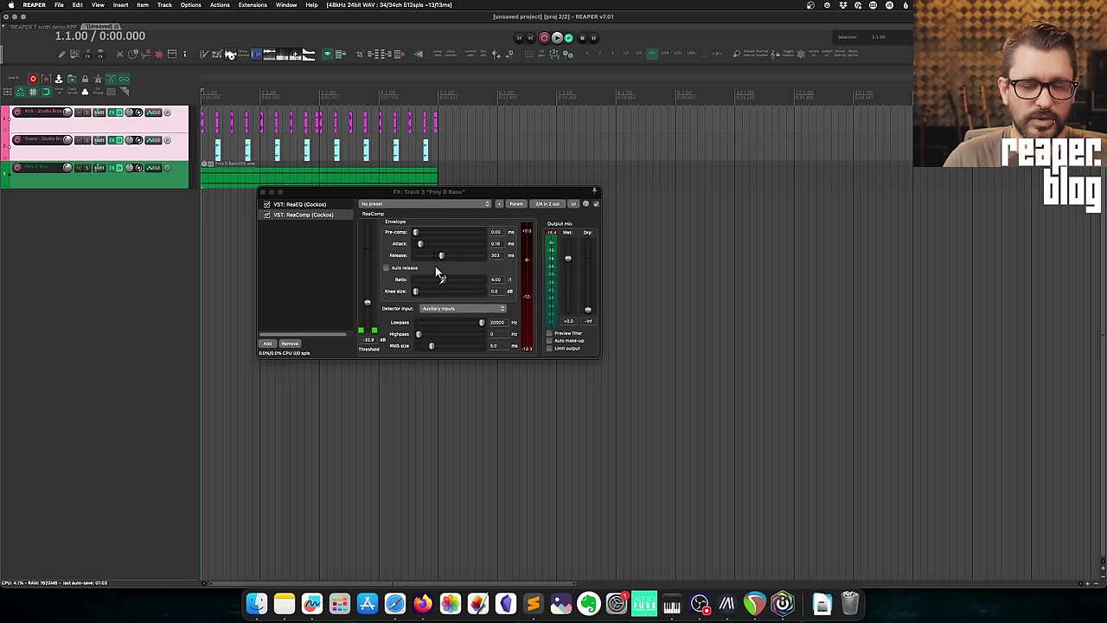
key("alt+r")
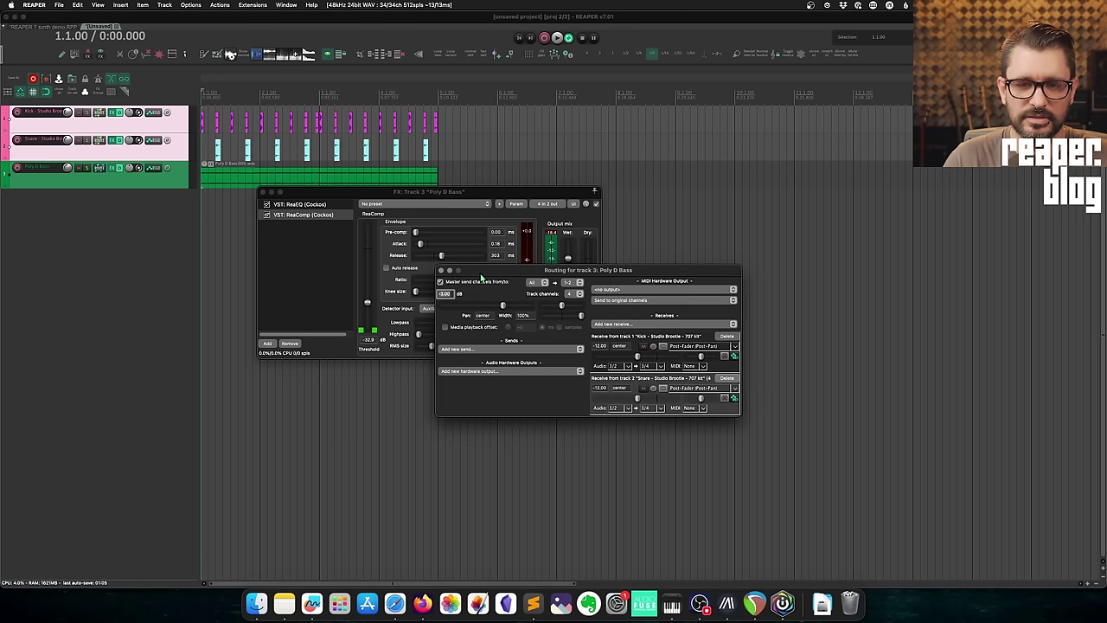
left_click_drag(477, 257, 273, 111)
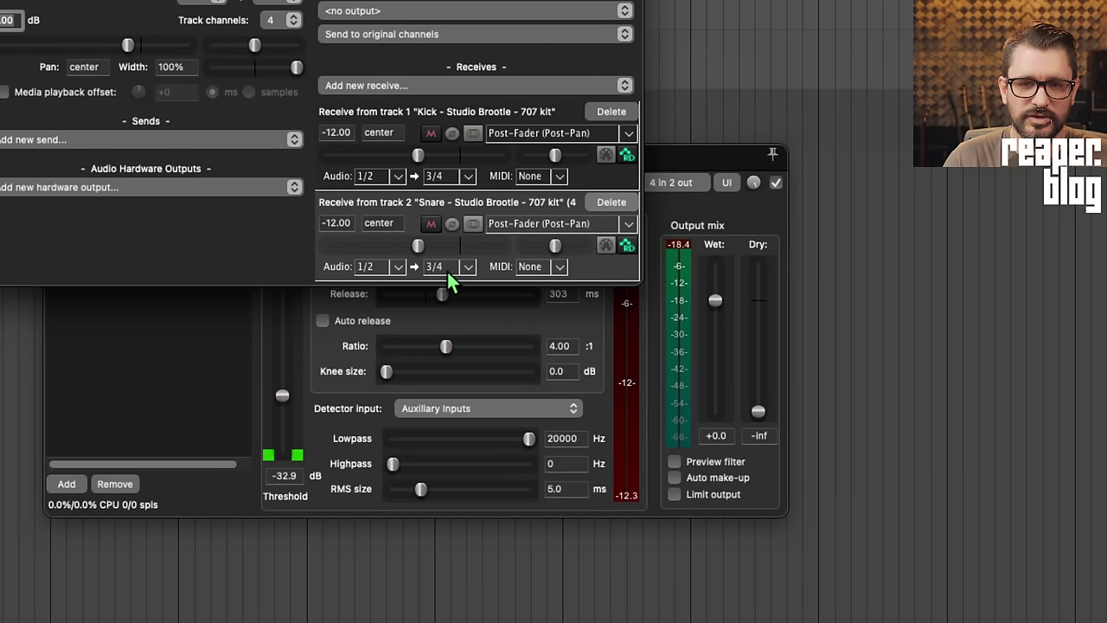
double_click(418, 154)
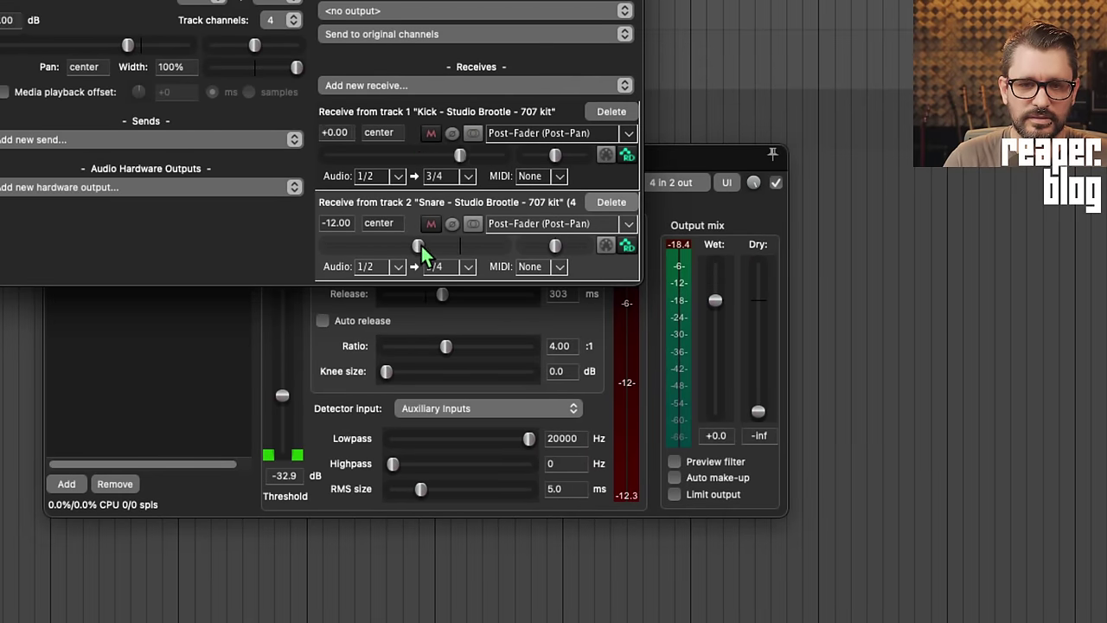
double_click(418, 246)
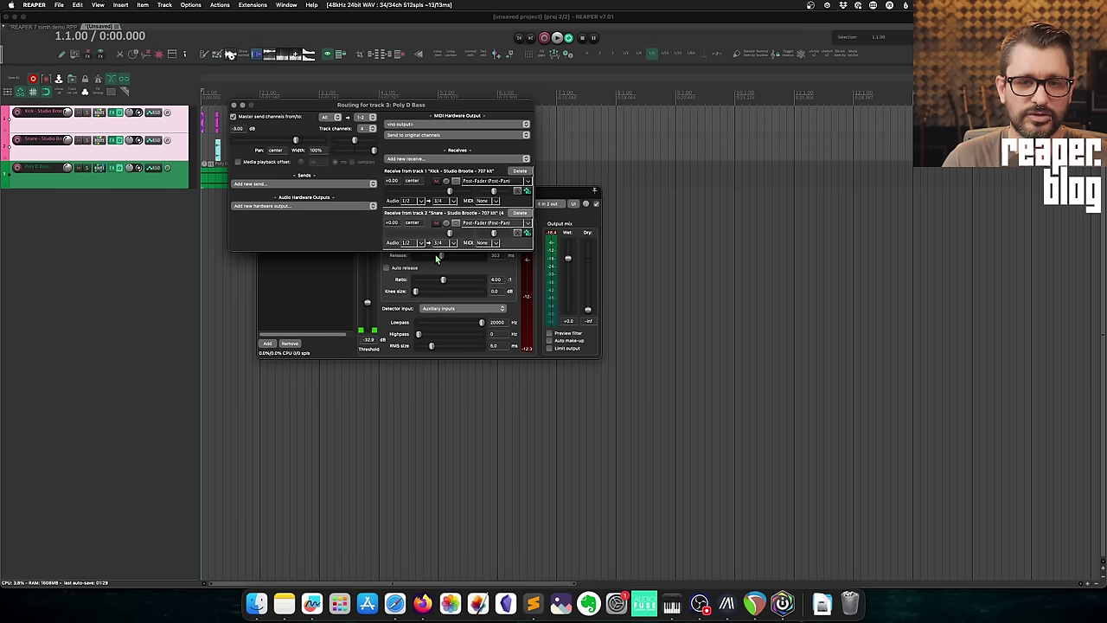
key("Escape")
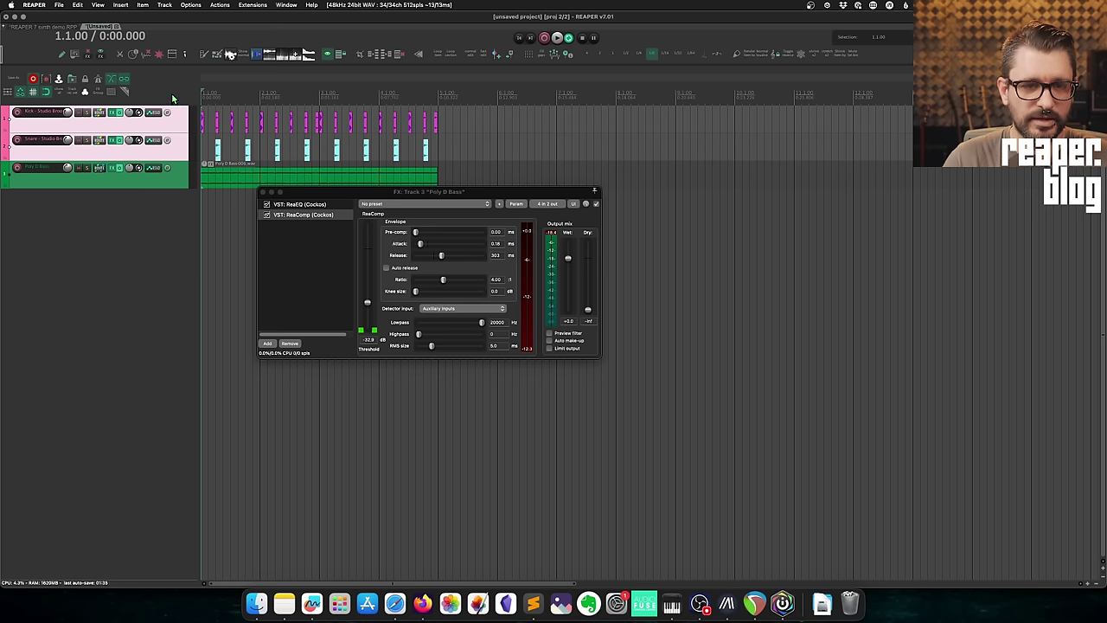
Step: Listen to the ducking, then inspect ReaComp's channel pin mapping
key("space")
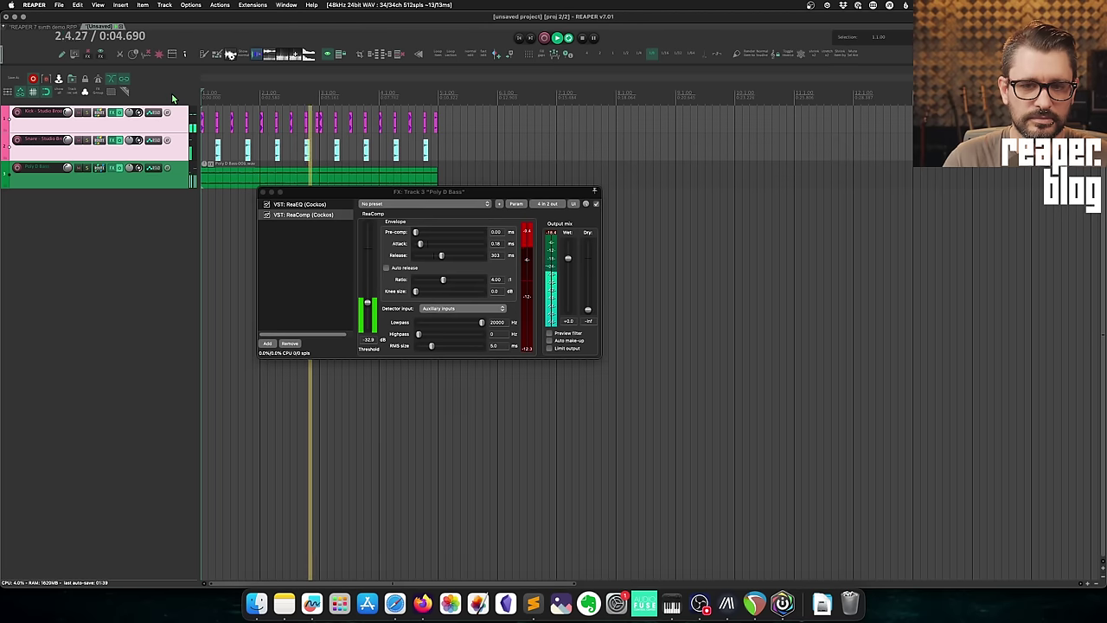
key("space")
left_click(561, 204)
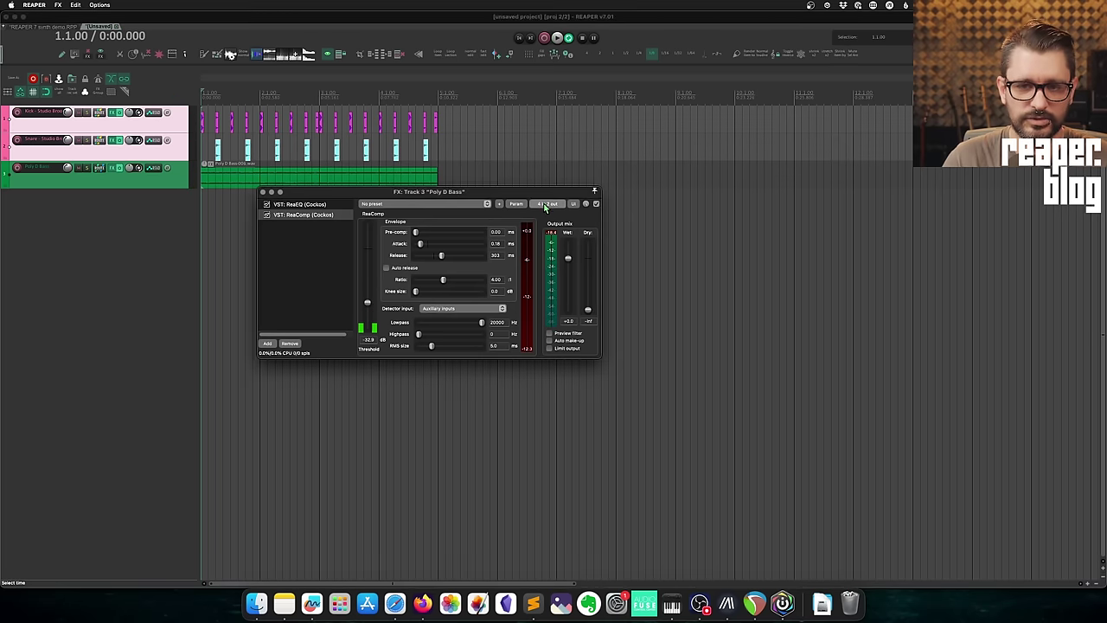
left_click(545, 204)
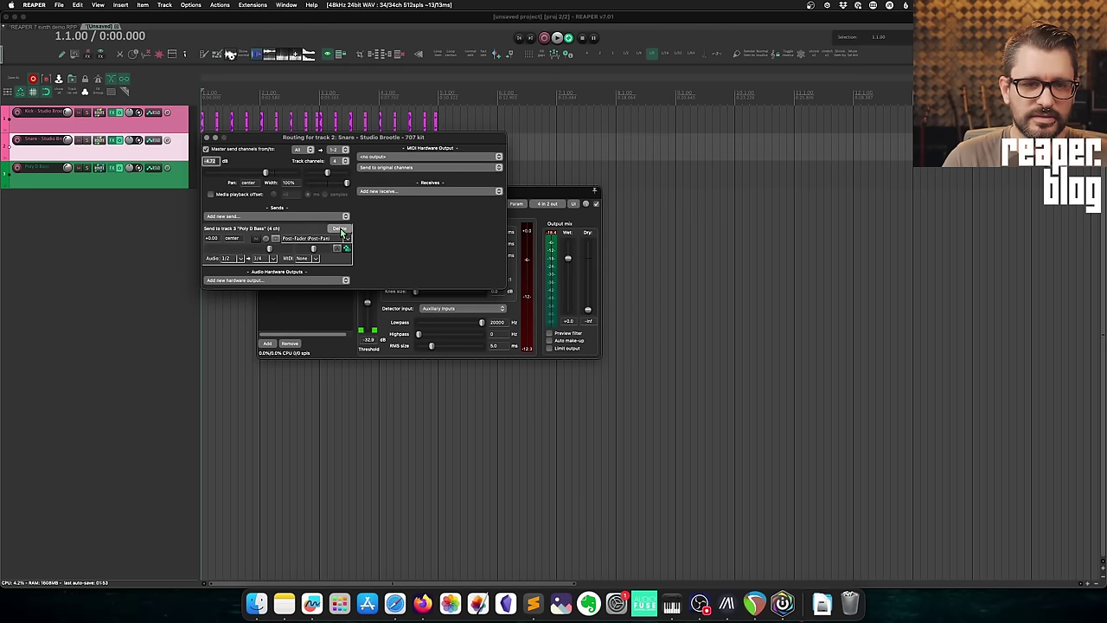
Step: Delete the Snare send to Poly D Bass, close its routing, and show the mixer
left_click(338, 229)
left_click(206, 138)
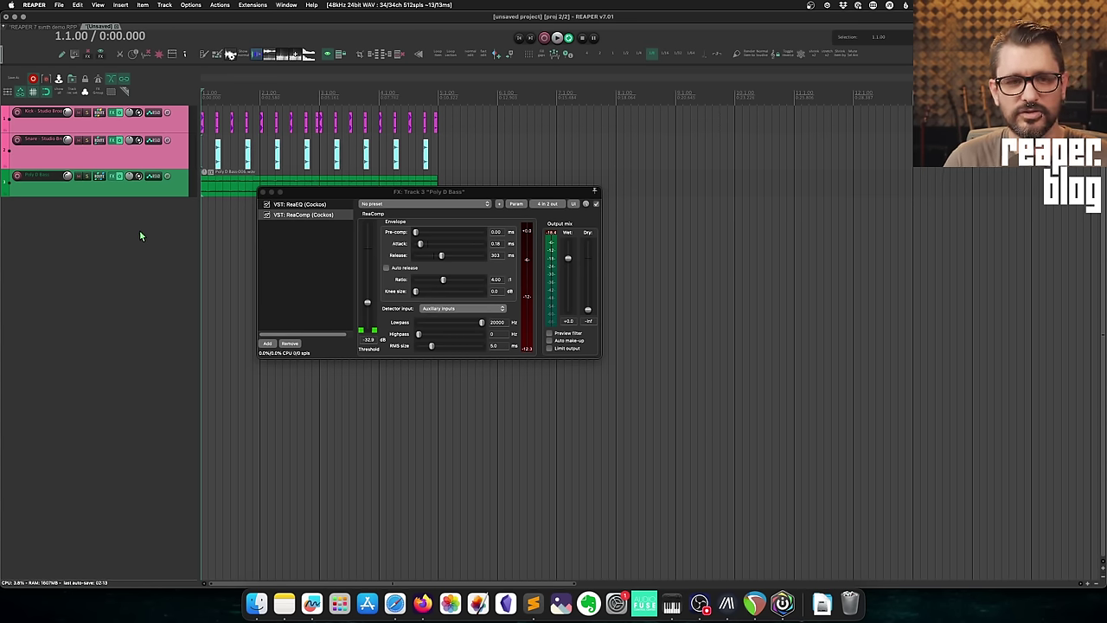
key("super+m")
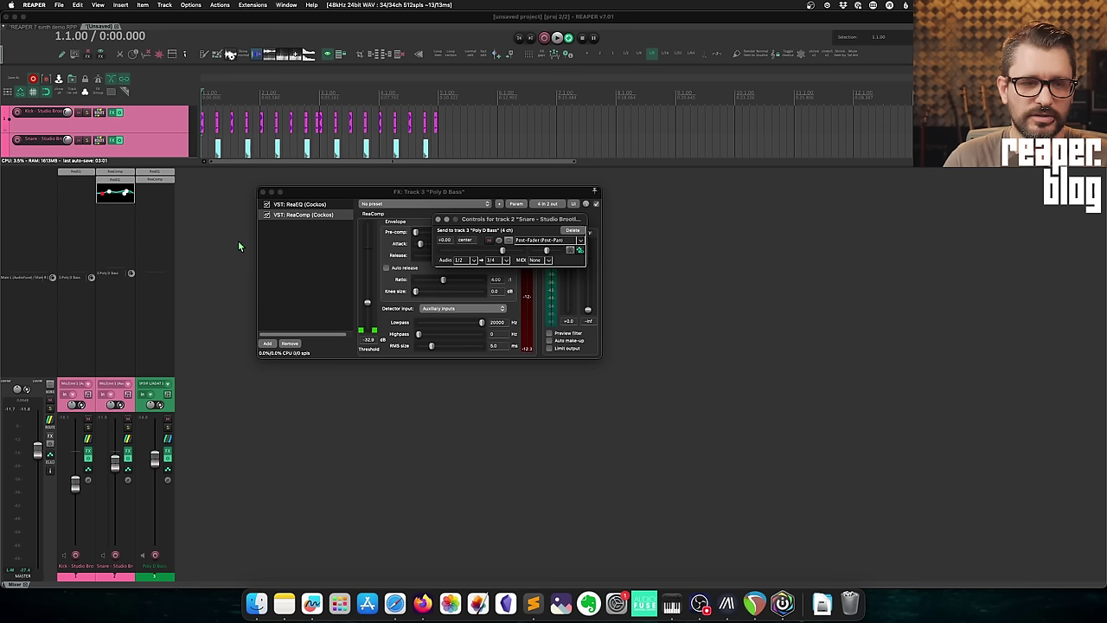
left_click(157, 220)
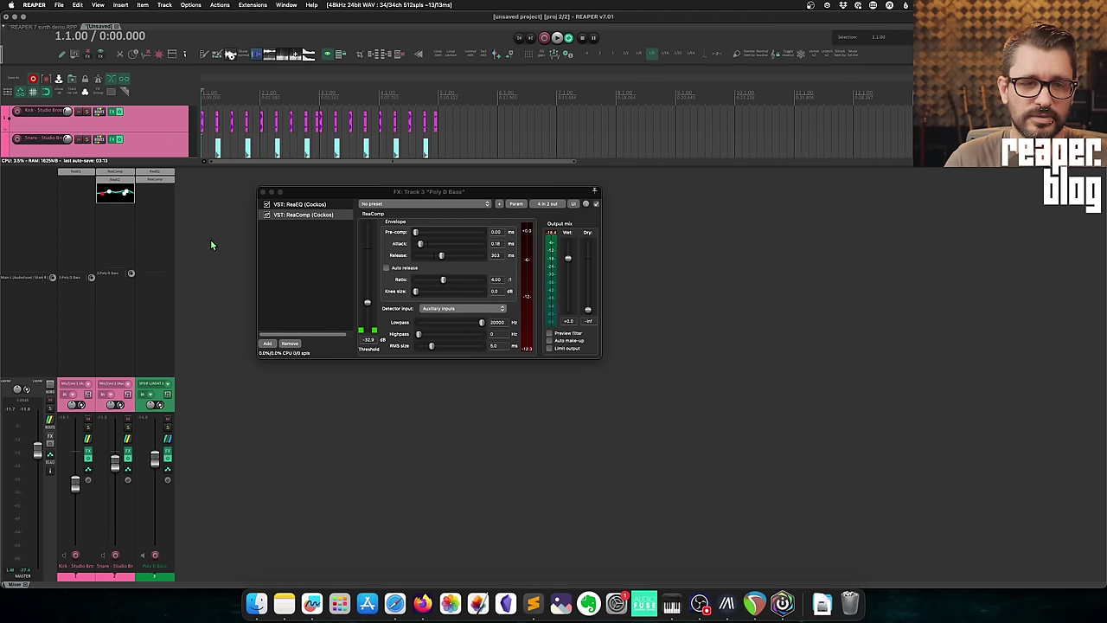
left_click_drag(433, 192, 407, 194)
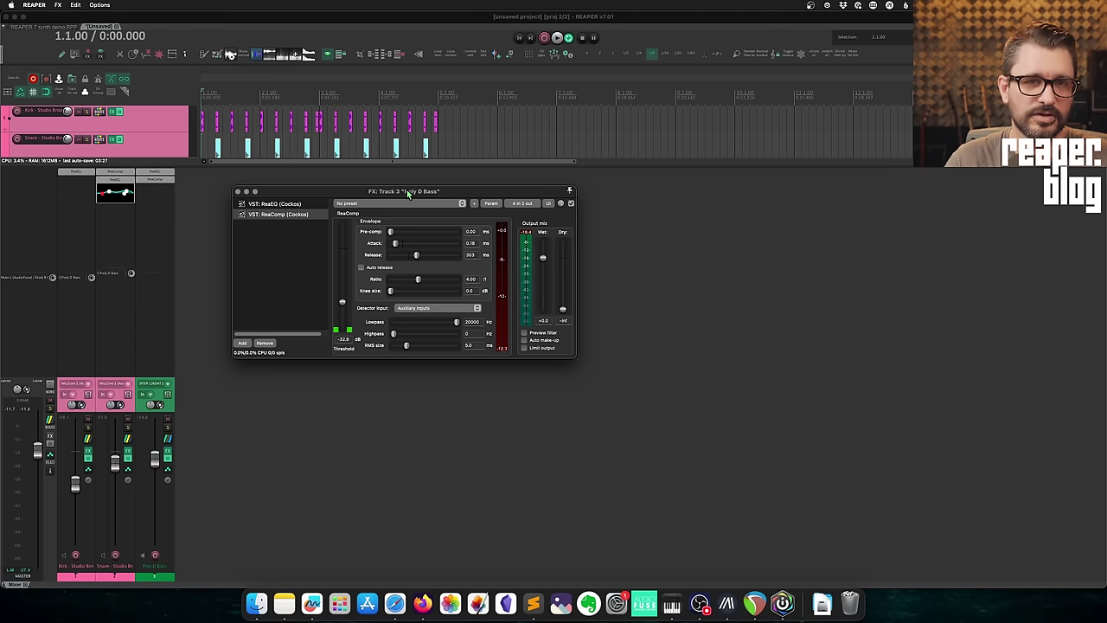
left_click(191, 222)
key("space")
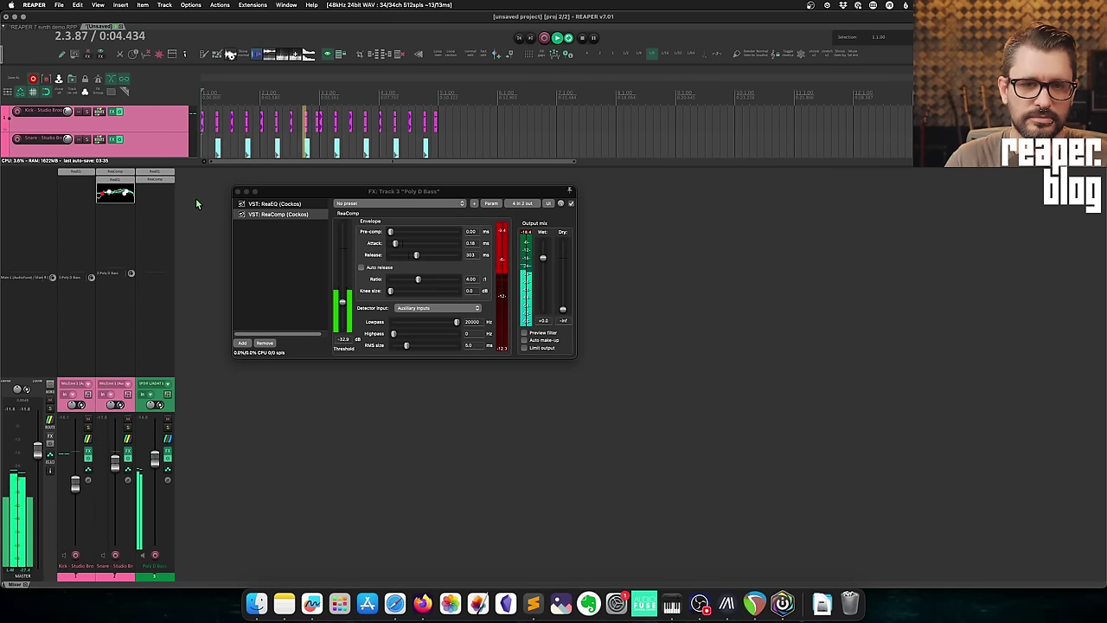
key("space")
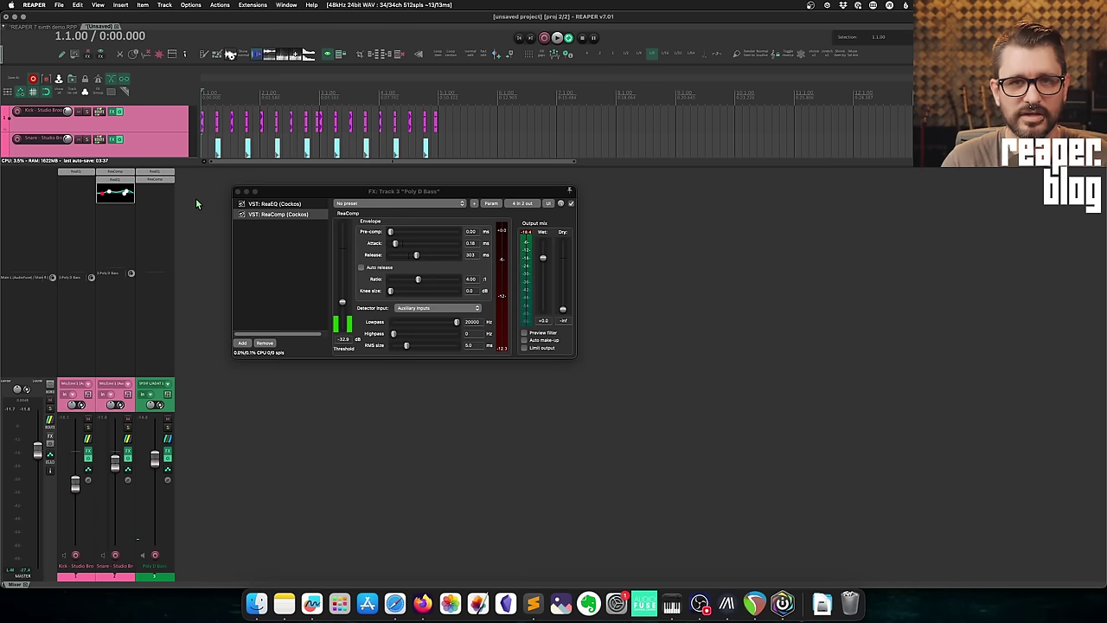